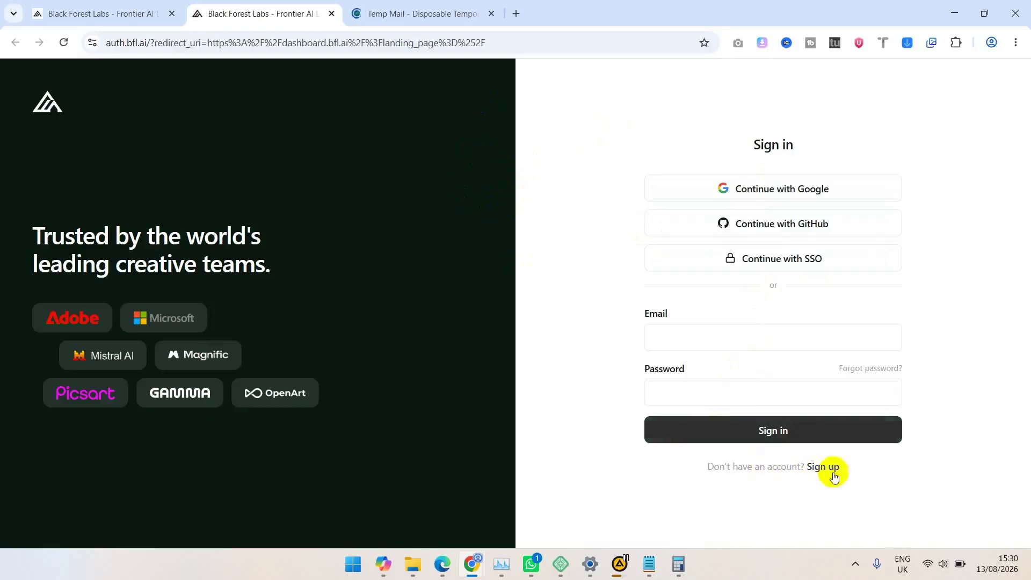
Open the account registration form, switch to Temp Mail and copy the temporary email address
left_click(833, 471)
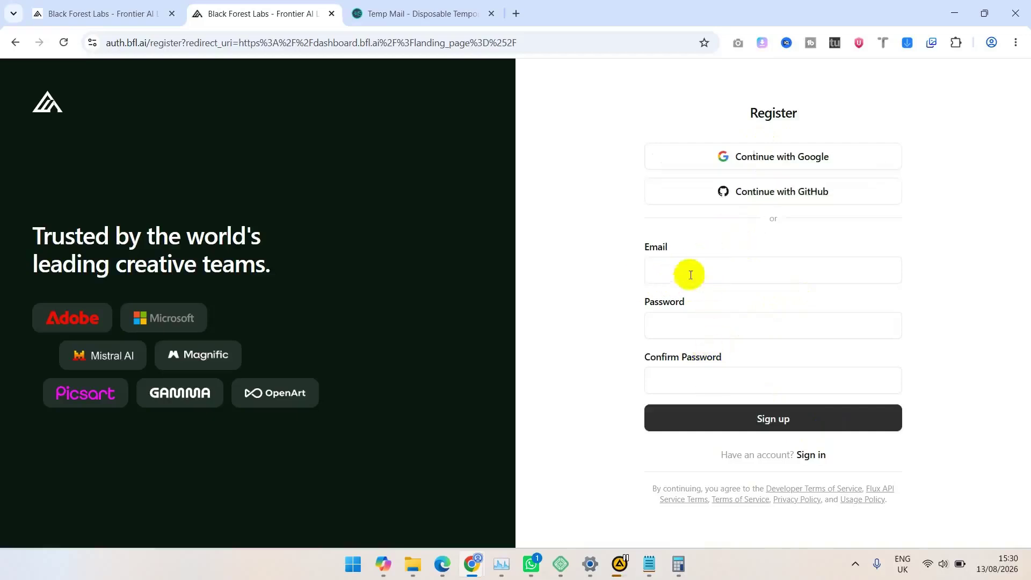
left_click(428, 11)
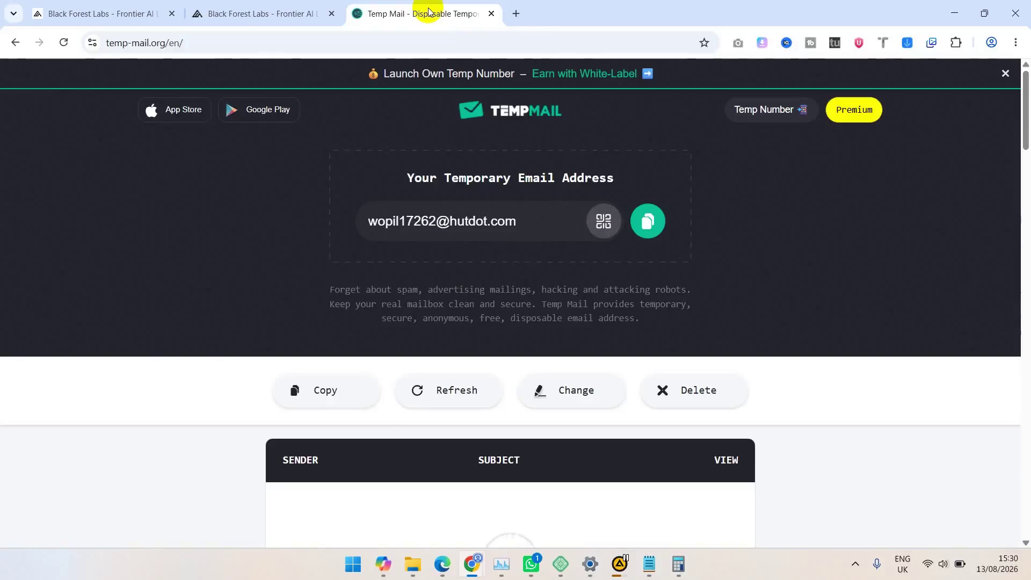
left_click(642, 227)
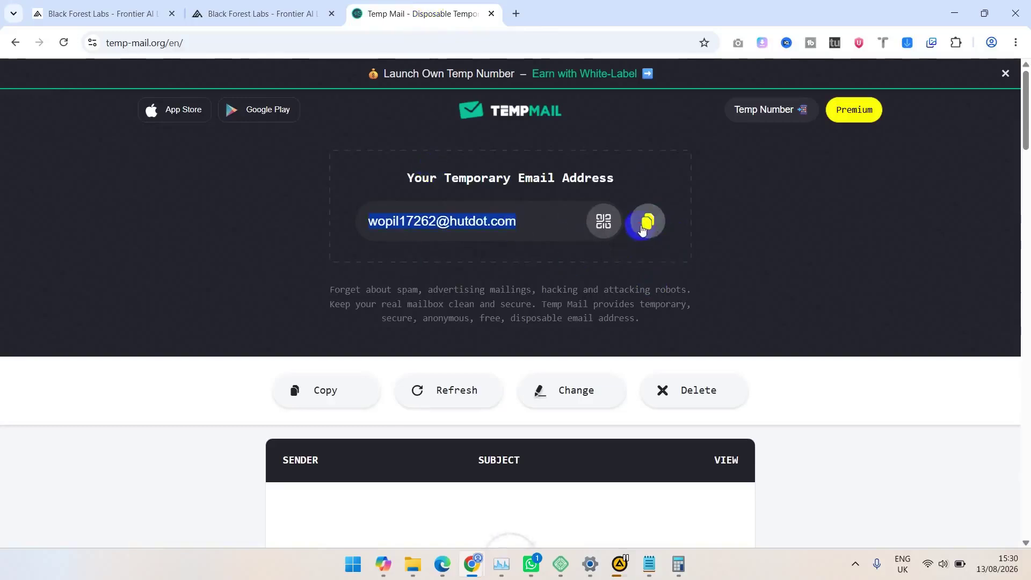
triple_click(521, 222)
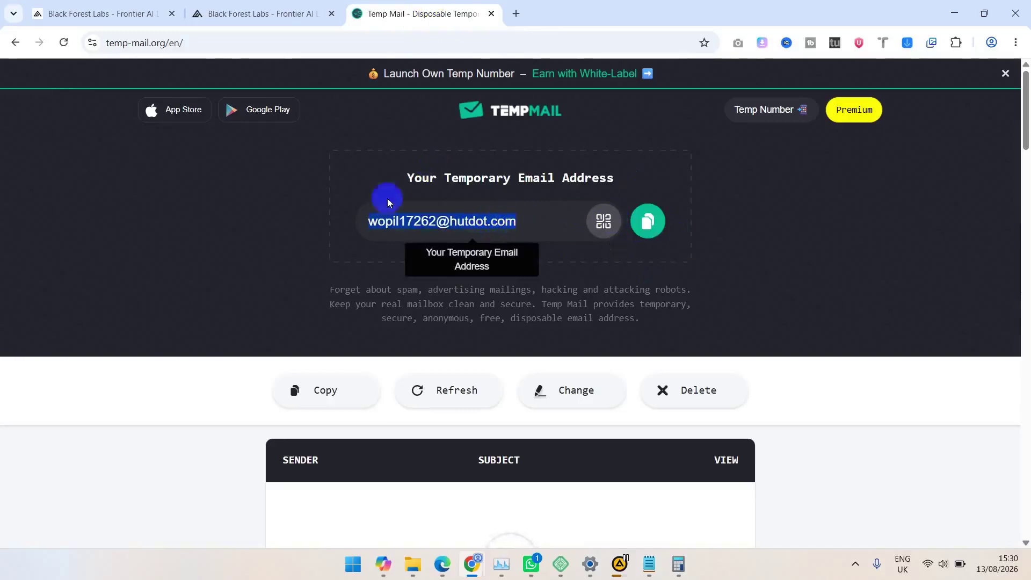
left_click(275, 214)
Fill in the Black Forest Labs registration form with the copied email address, enter and confirm the account password, and submit the sign-up
left_click(258, 12)
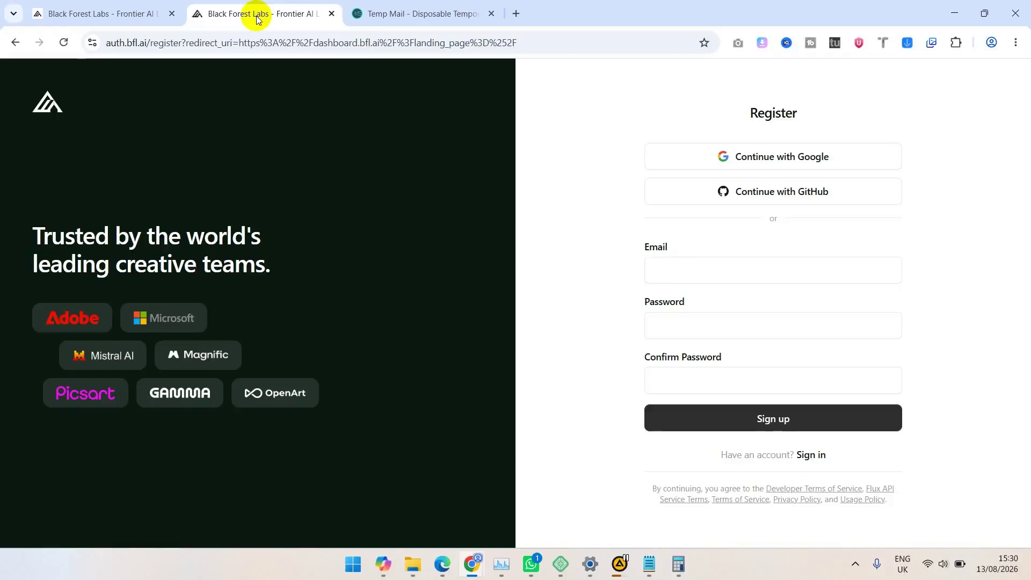
left_click(676, 270)
key("ctrl+v")
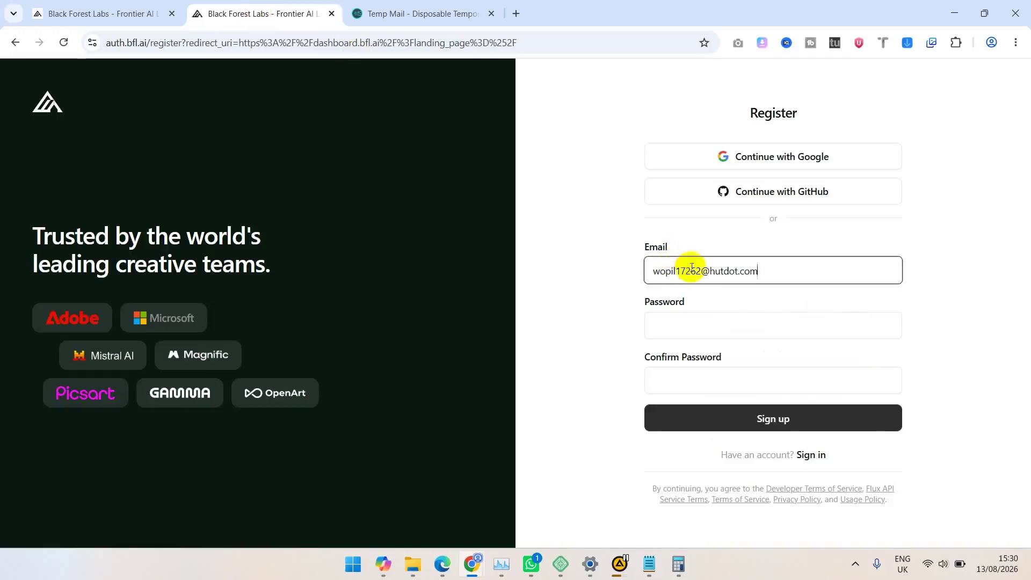
left_click(688, 319)
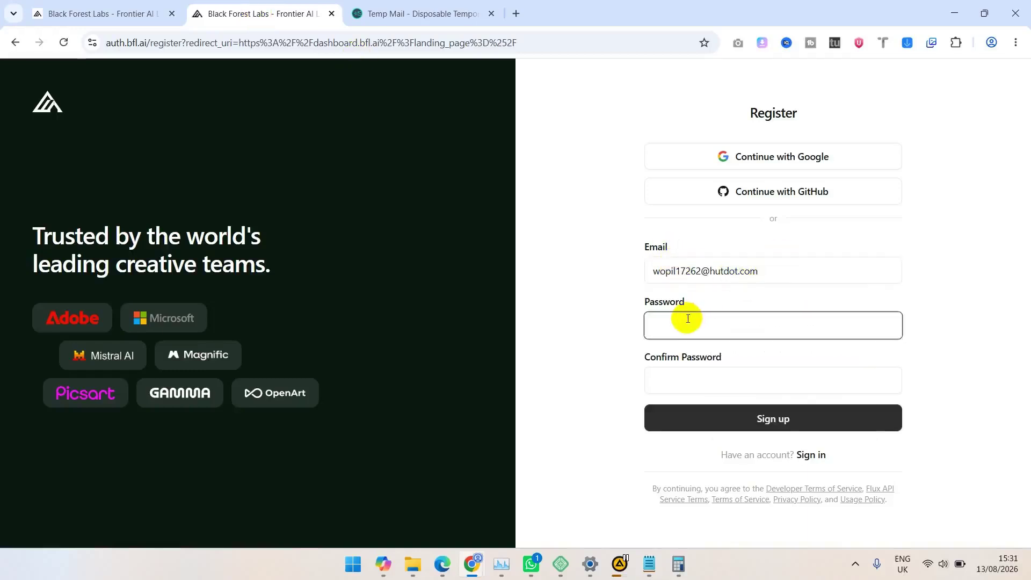
key("ctrl+v")
key("Tab")
key("ctrl+v")
left_click(760, 419)
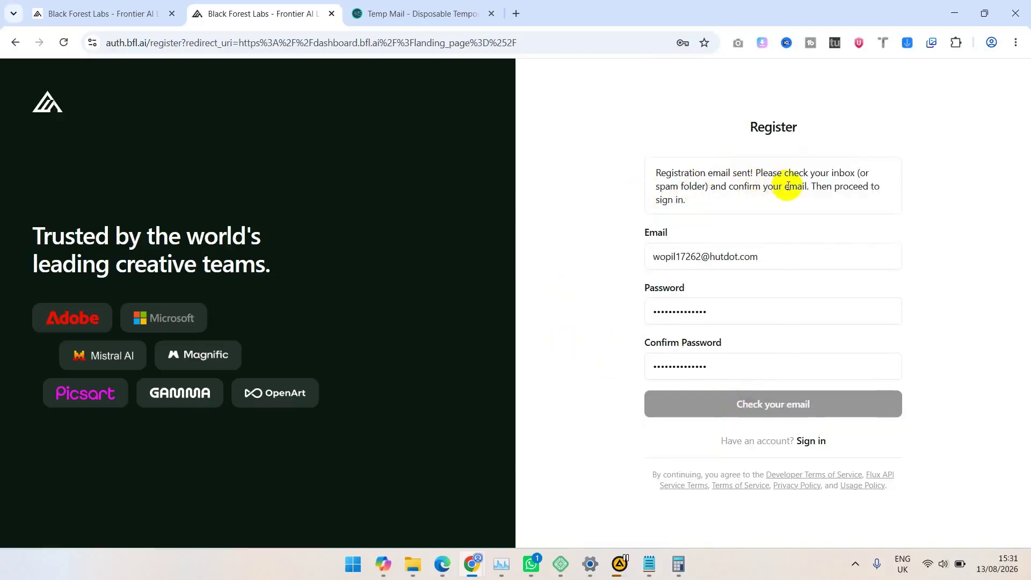
Open the "Confirm Your Signup" message from Black Forest Labs in Temp Mail and confirm the email address
left_click(411, 13)
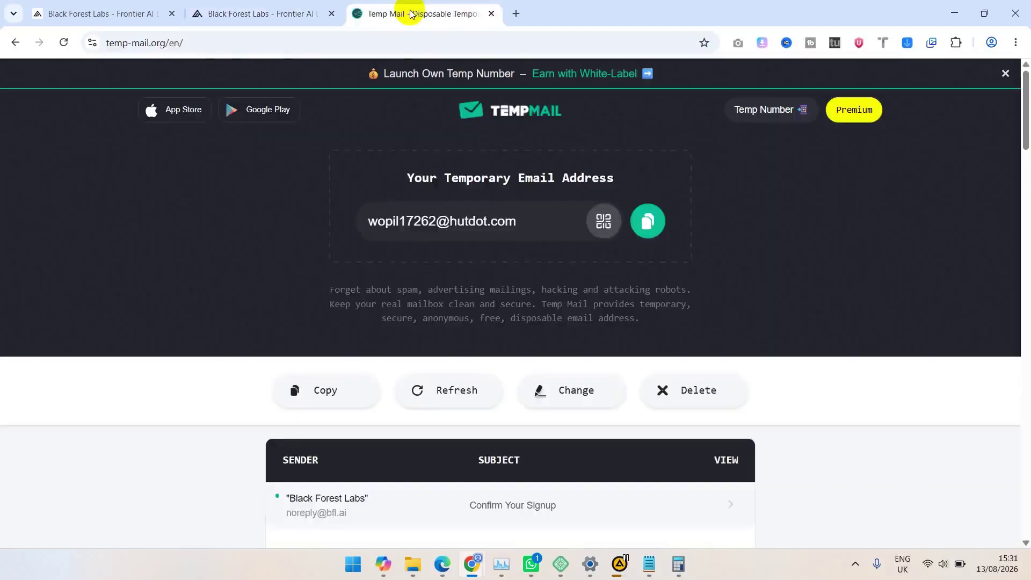
left_click(423, 505)
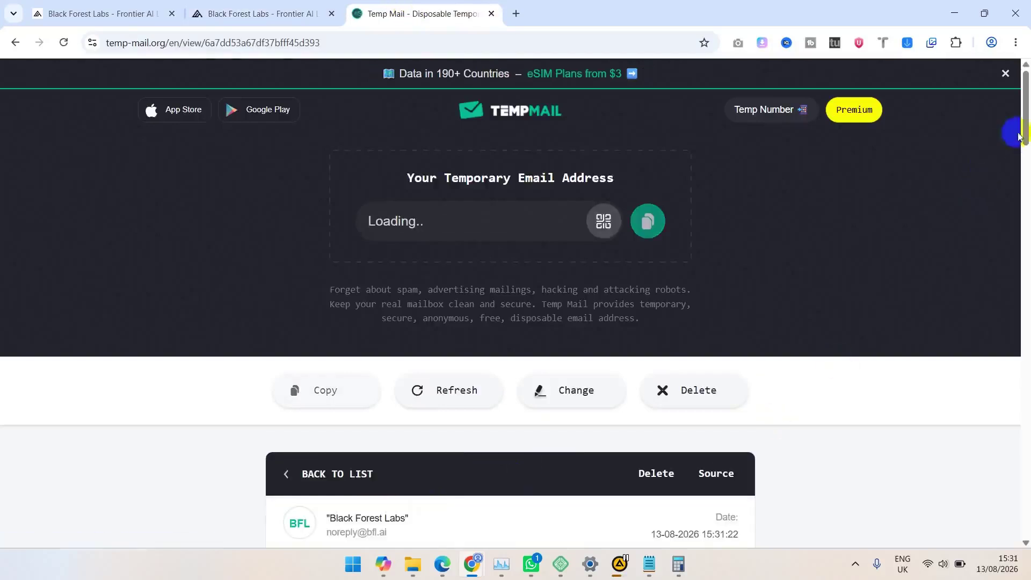
left_click_drag(1026, 127, 1025, 205)
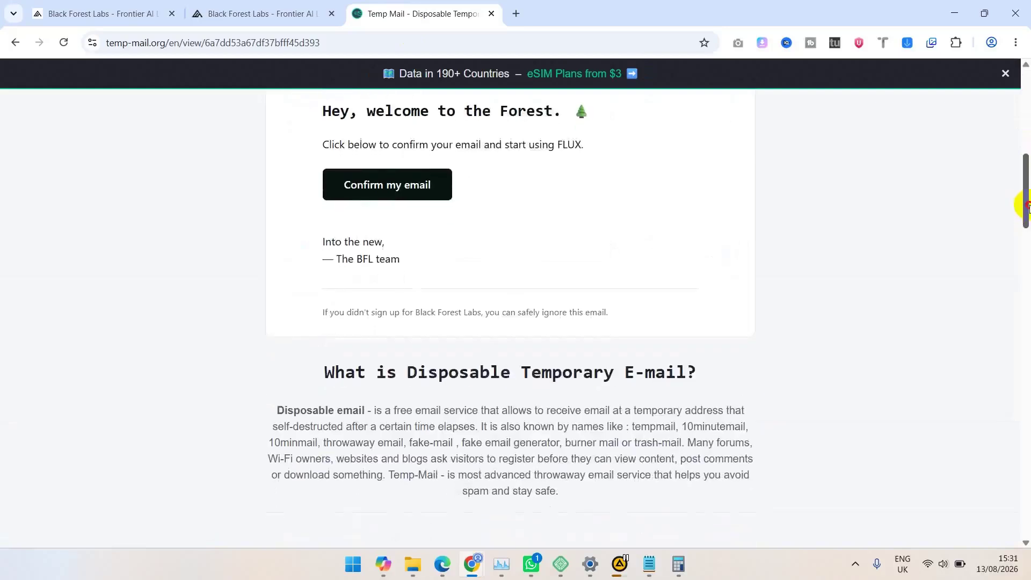
left_click(390, 193)
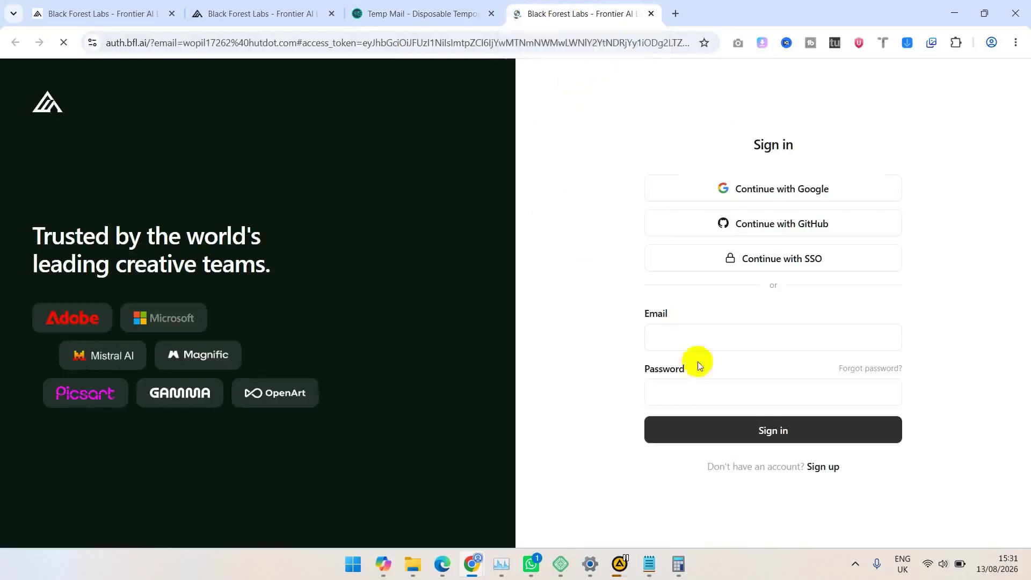
Enter the account password and sign in to the new Black Forest Labs account
left_click(679, 393)
type("•")
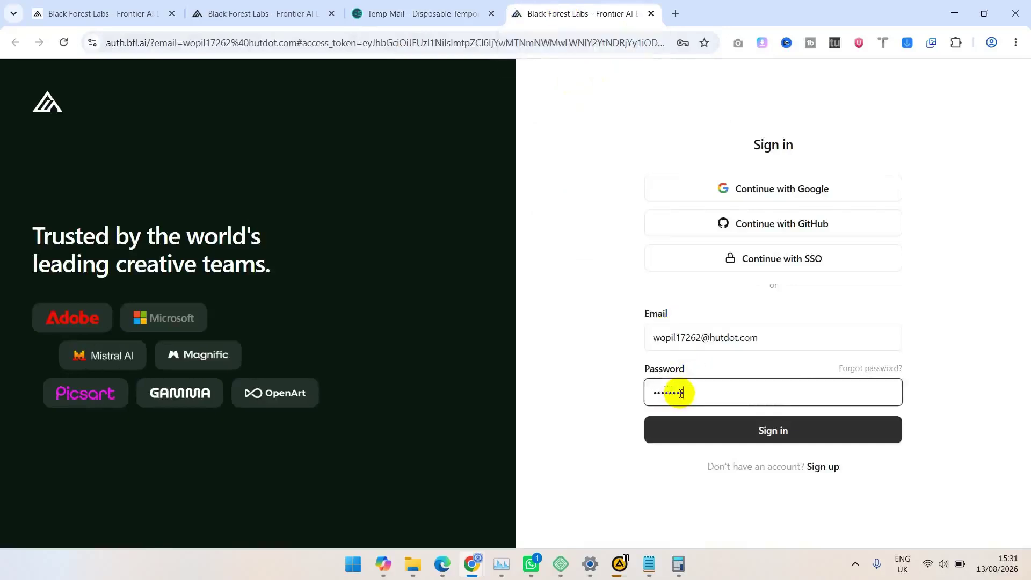
key("Return")
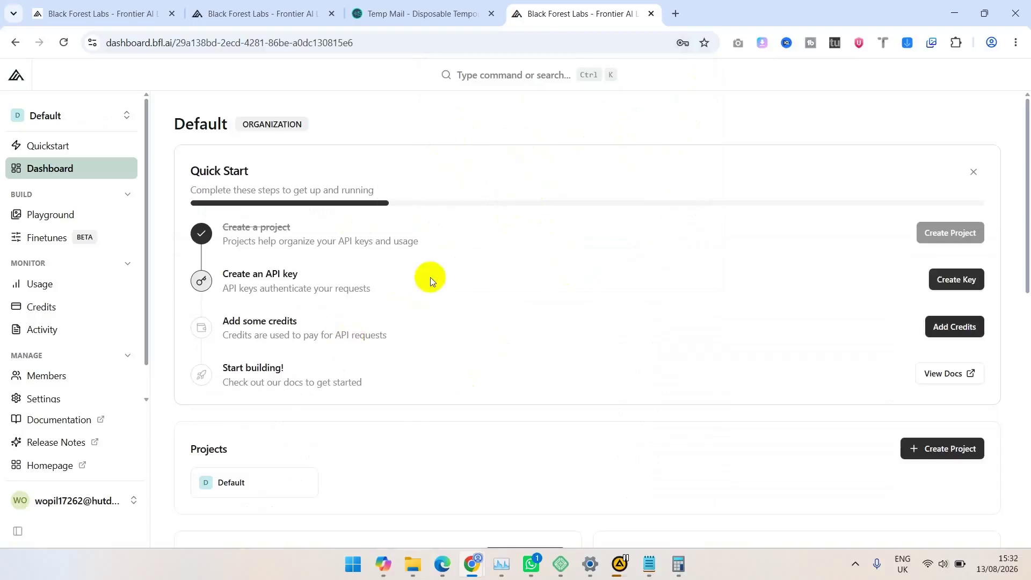
Open the Playground and choose FLUX 3 as the generation model
left_click(73, 216)
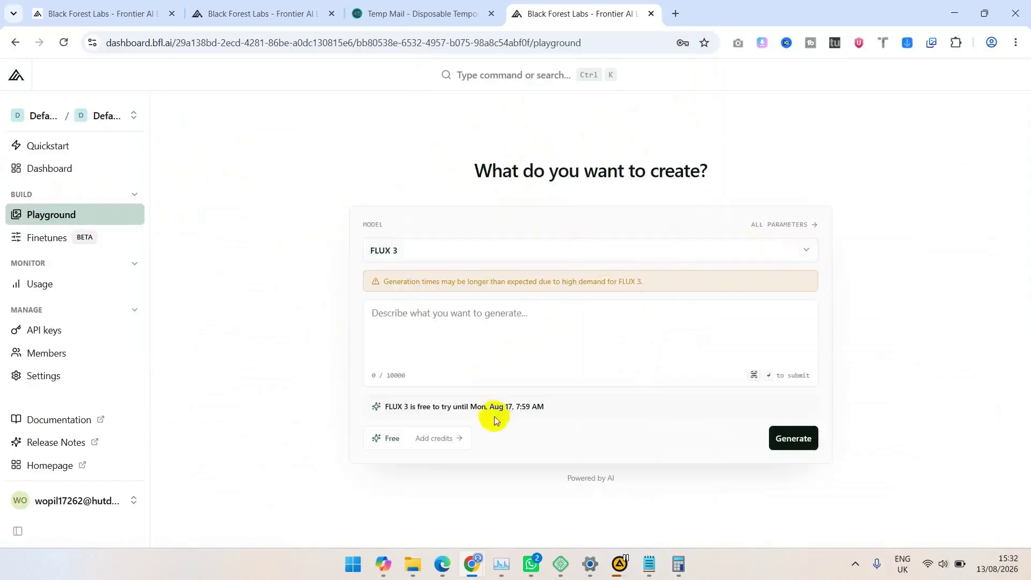
left_click(471, 257)
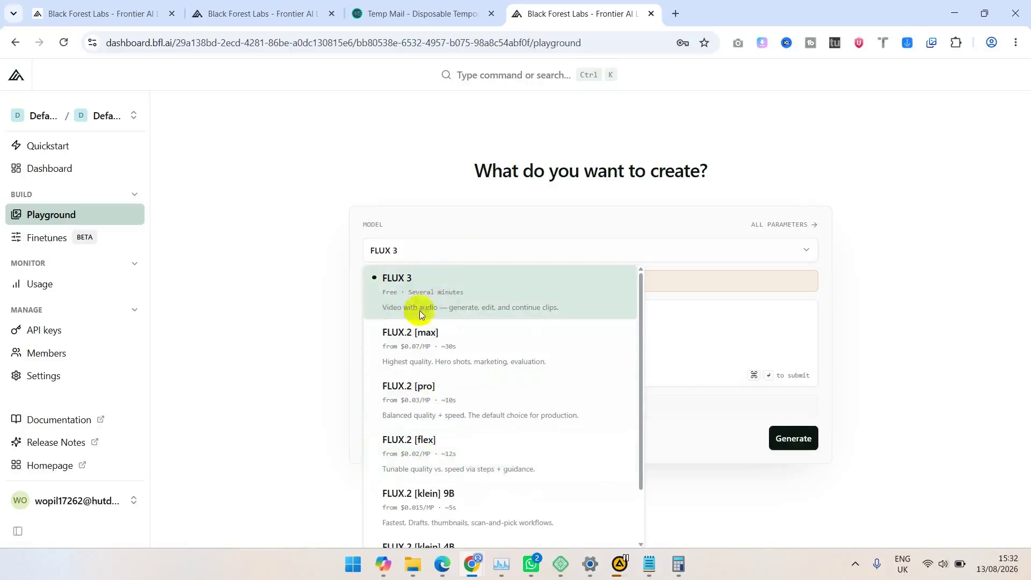
left_click(483, 284)
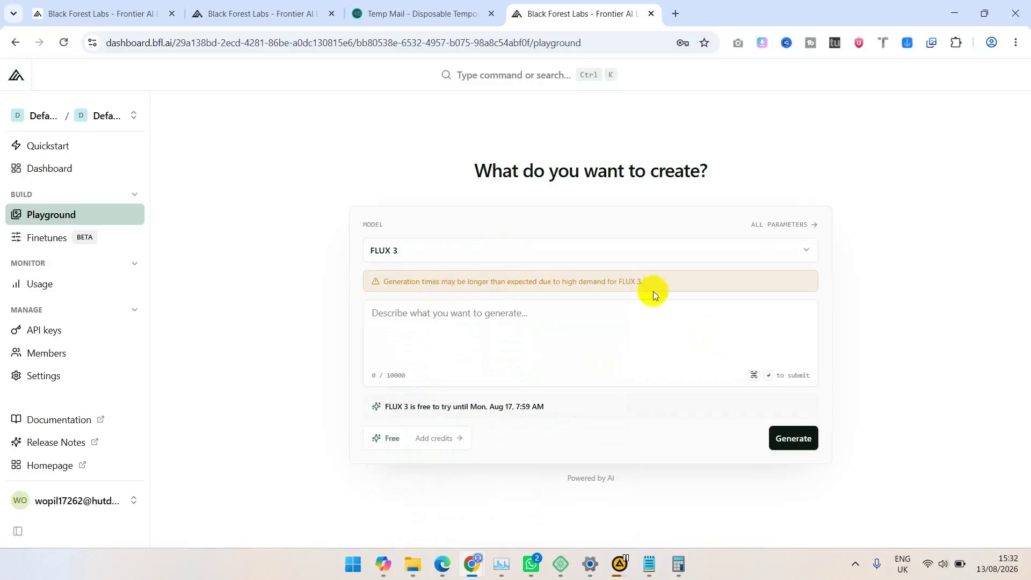
Paste the prompt about a Nigerian man and woman joking about food in a realistic podcast studio, and review it through to its end
left_click(433, 315)
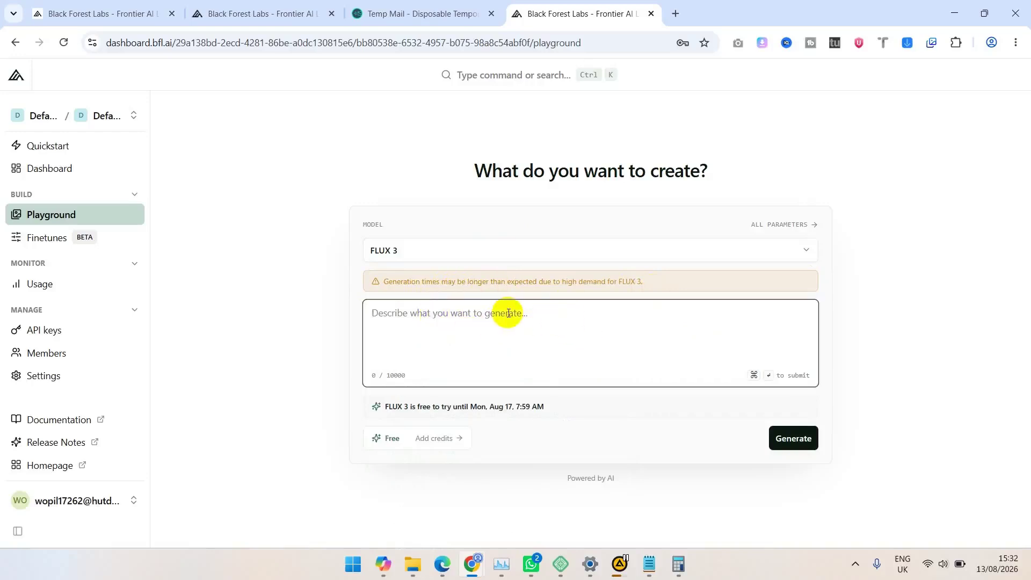
key("ctrl+v")
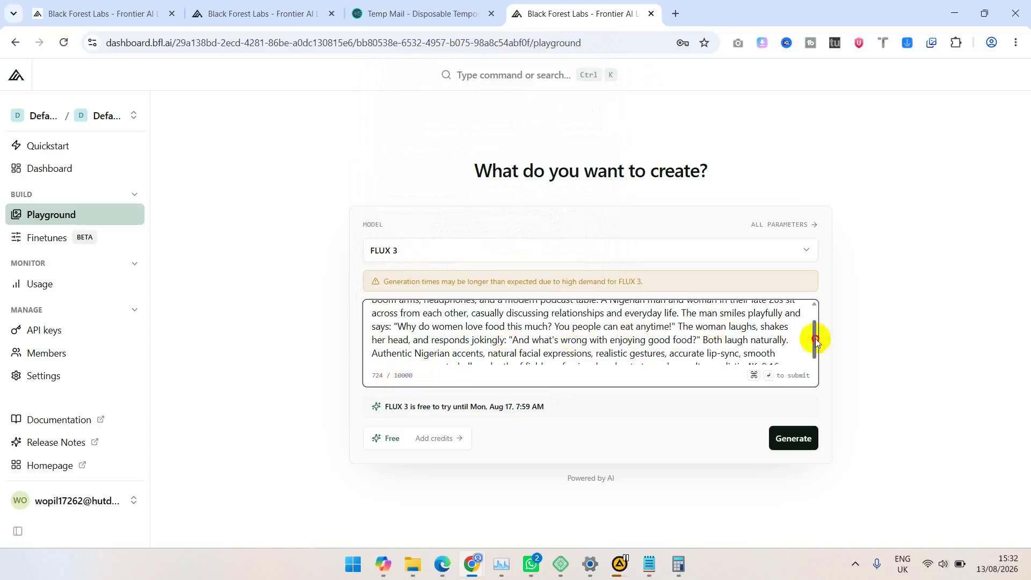
left_click_drag(816, 339, 817, 378)
left_click(847, 341)
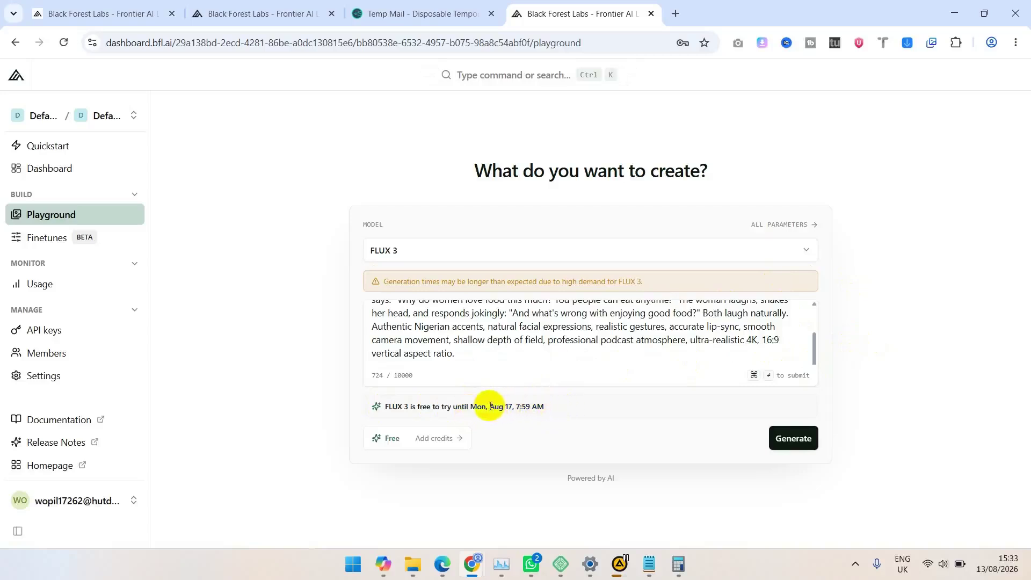
left_click(552, 410)
left_click_drag(553, 409, 478, 407)
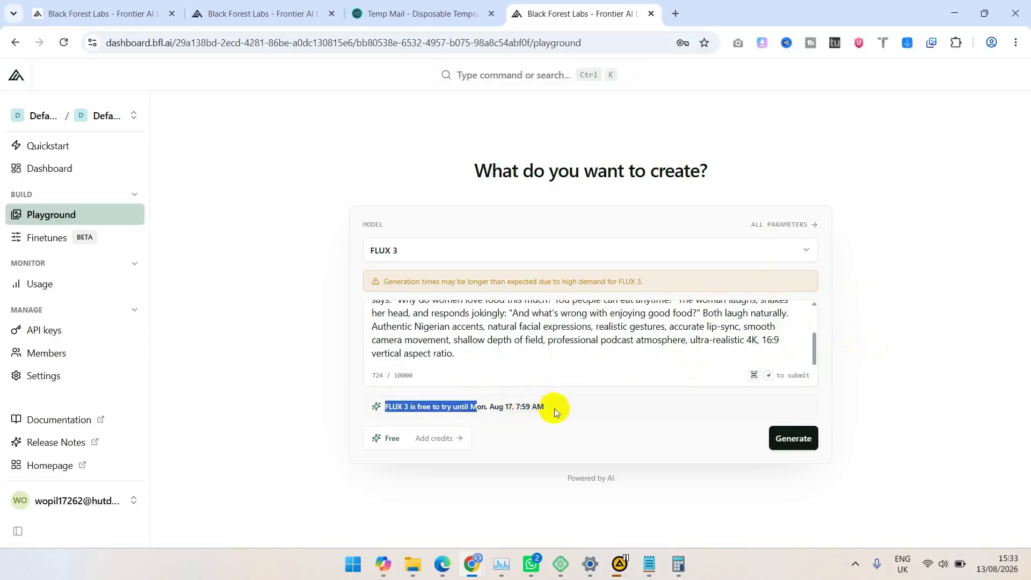
left_click(554, 408)
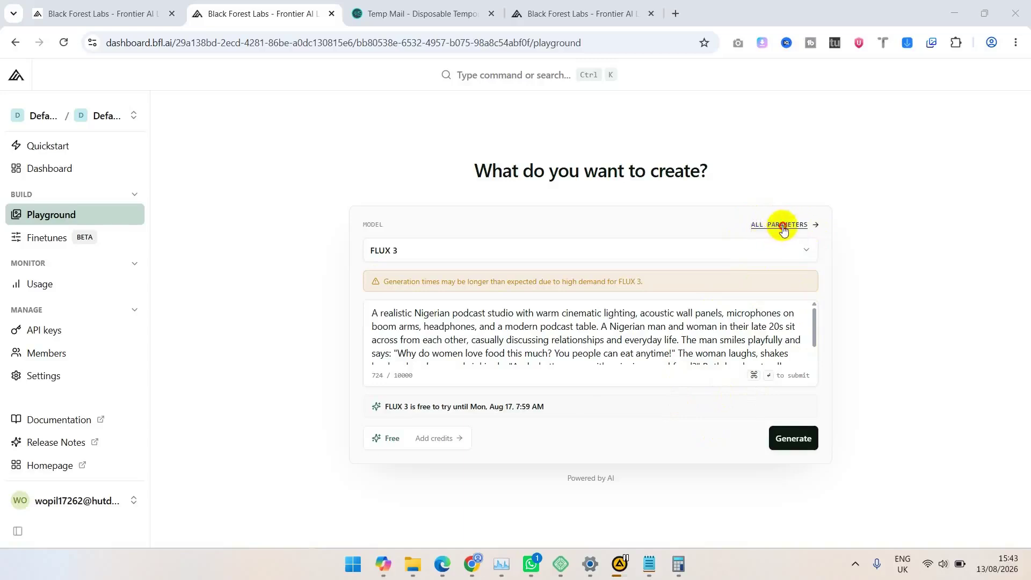
Show all generation parameters and upload the image 4ab70887-2d82-4275-85c3-34cae1a3758e from Downloads as the start frame
left_click(782, 225)
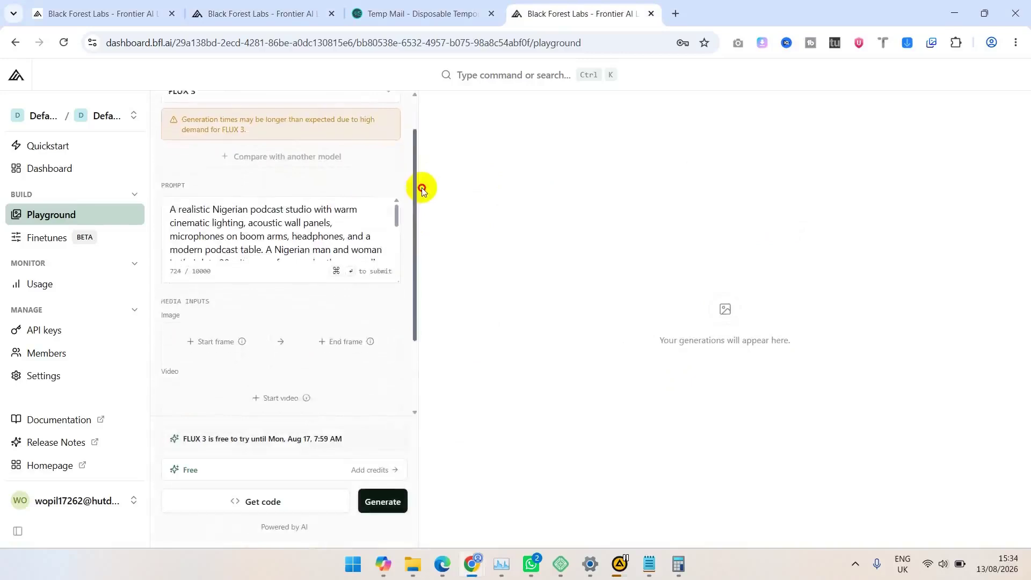
scroll(422, 189, "down", 1)
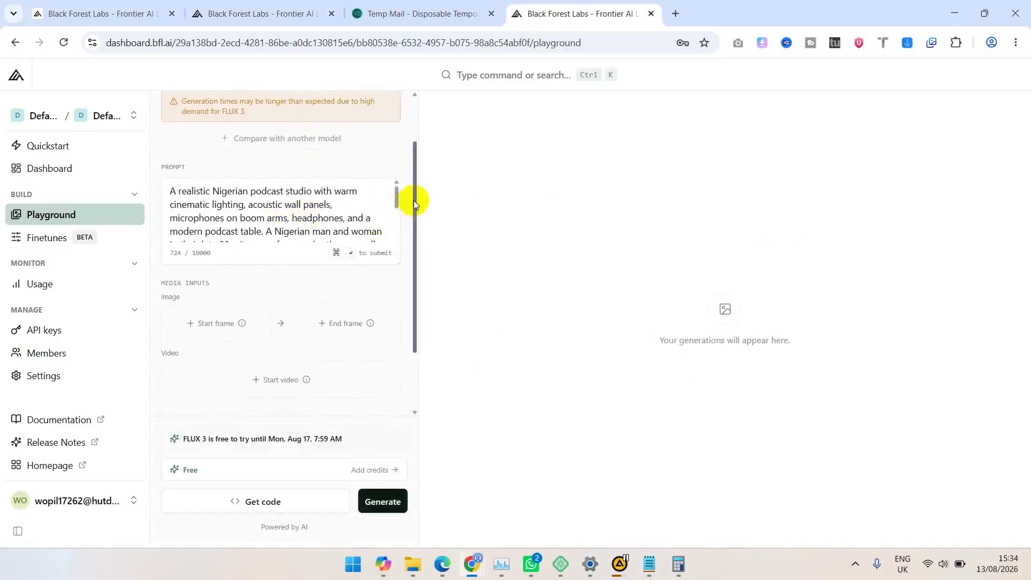
left_click_drag(413, 201, 414, 227)
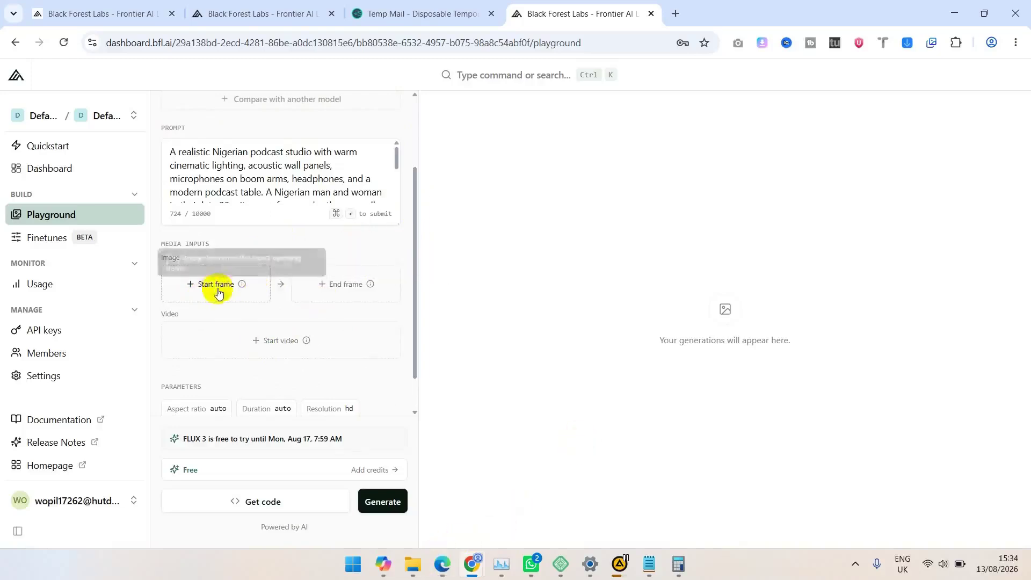
left_click(199, 288)
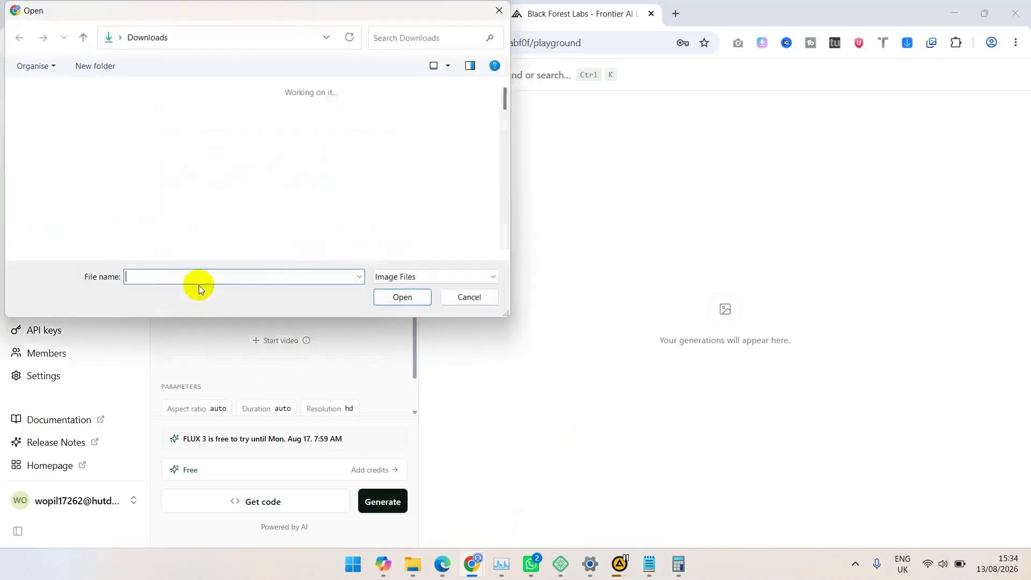
left_click(182, 133)
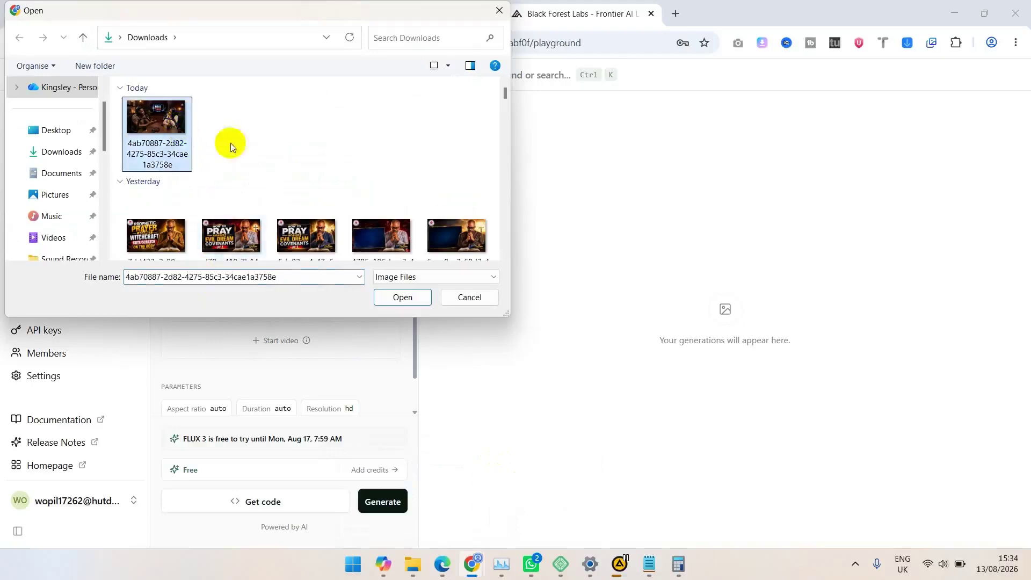
left_click(399, 296)
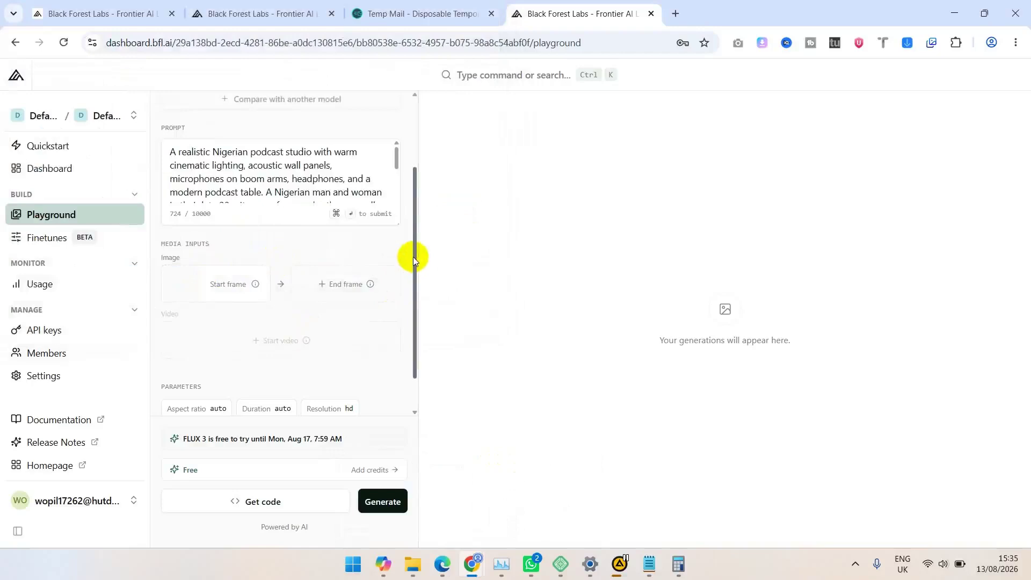
Set the video's aspect ratio parameter to 16:9
left_click_drag(413, 257, 414, 289)
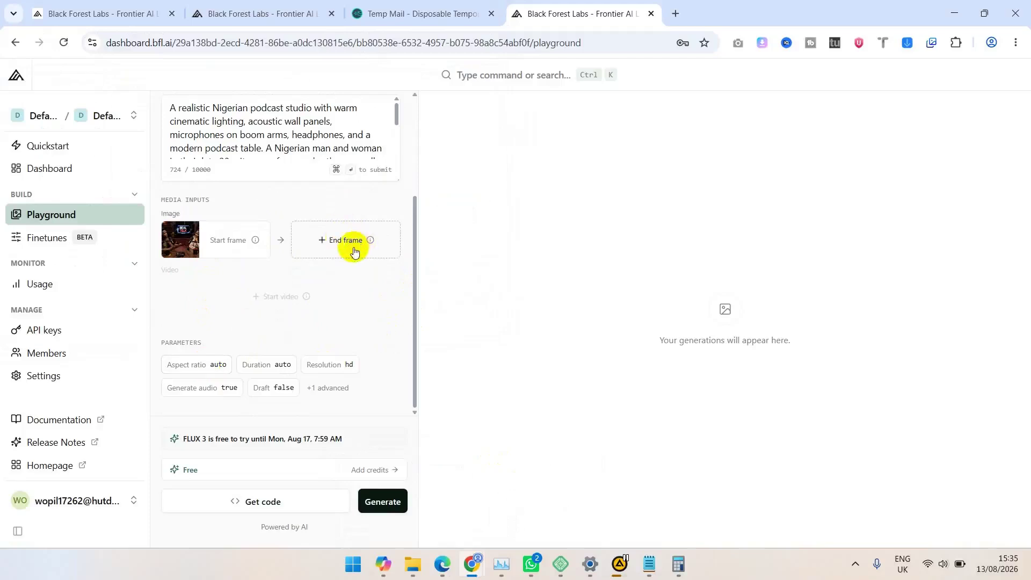
left_click(188, 365)
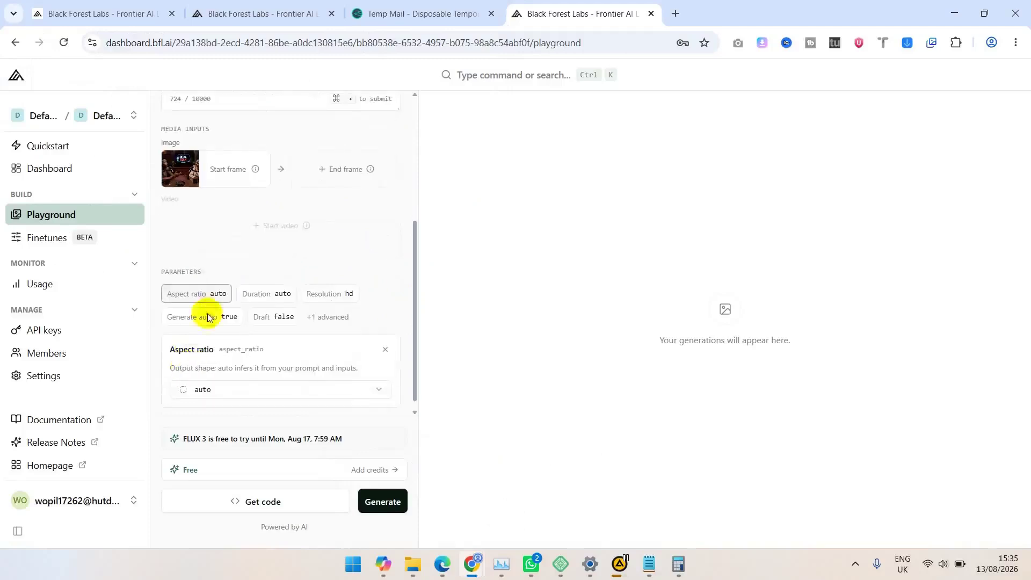
left_click(217, 294)
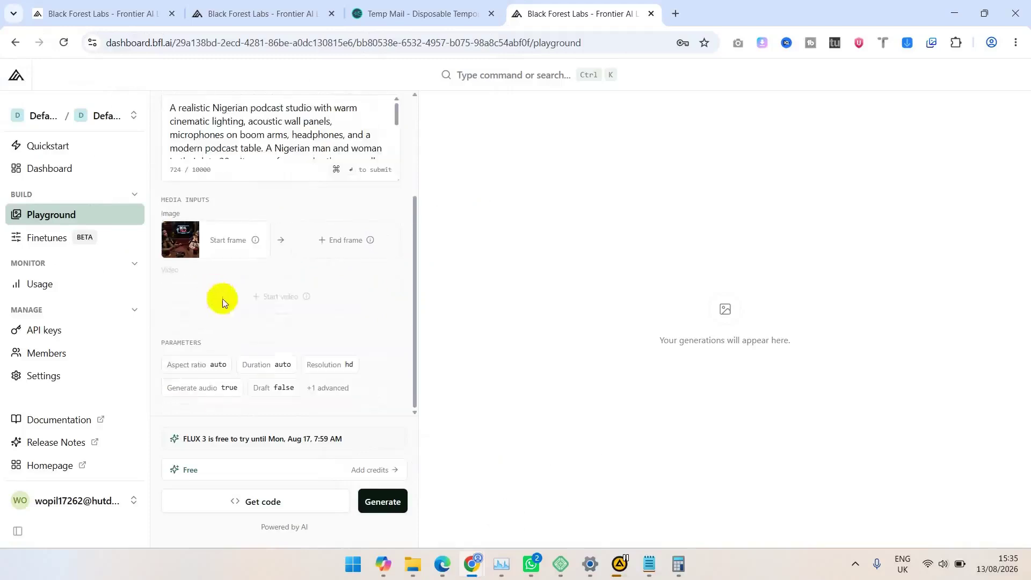
left_click(209, 364)
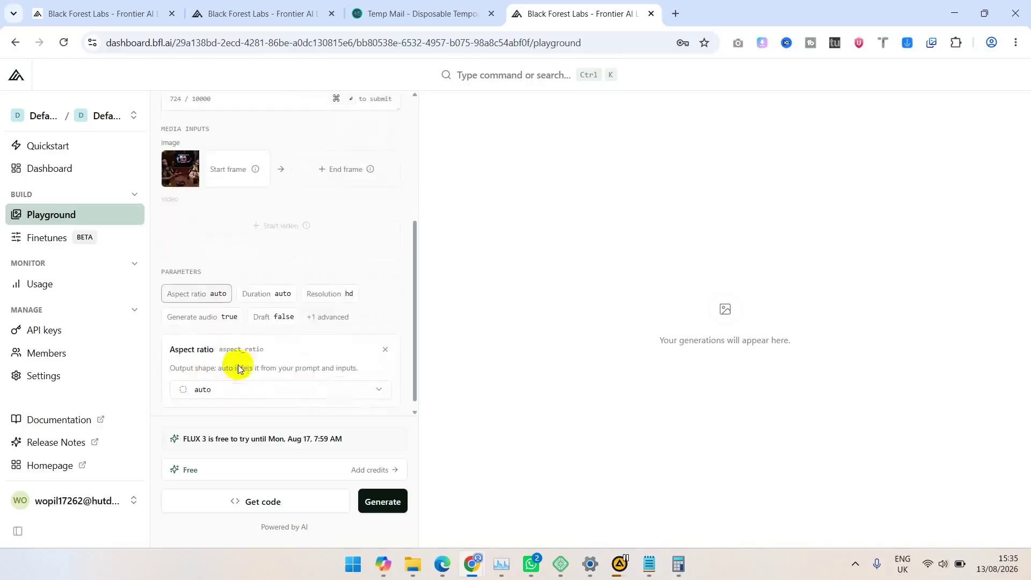
left_click(260, 389)
left_click(243, 276)
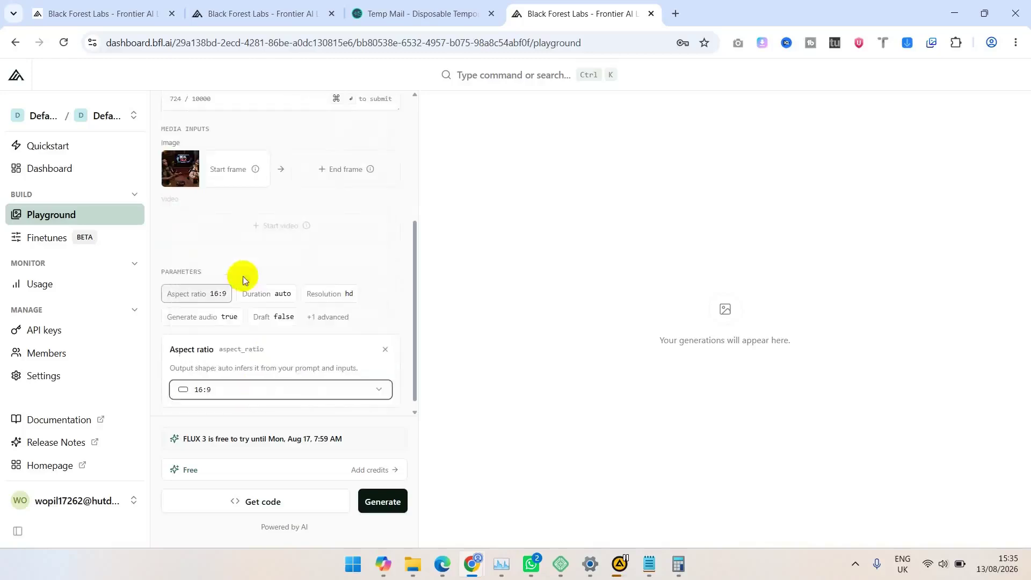
Set the video's duration parameter to 20 seconds
left_click(268, 297)
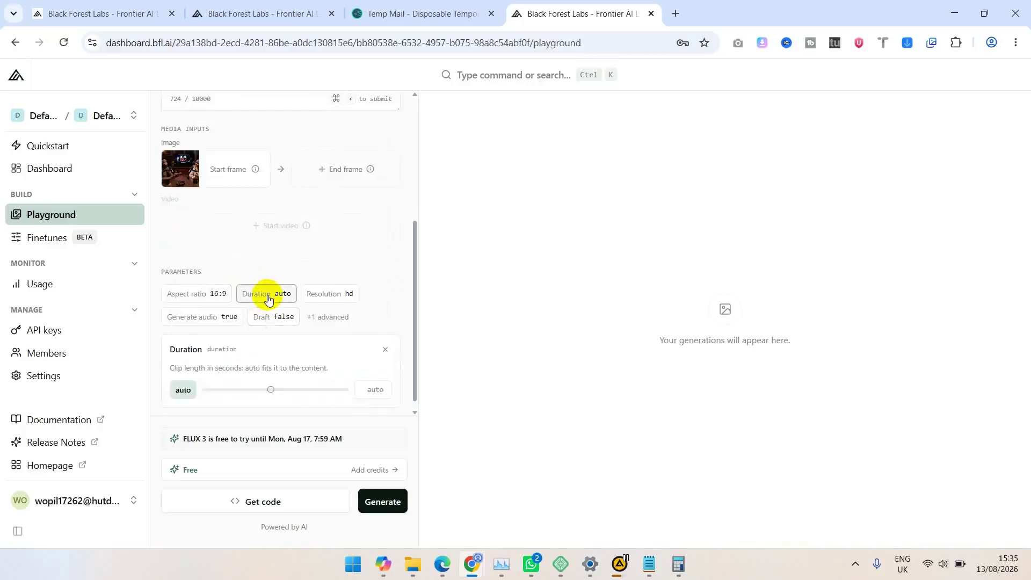
left_click(270, 389)
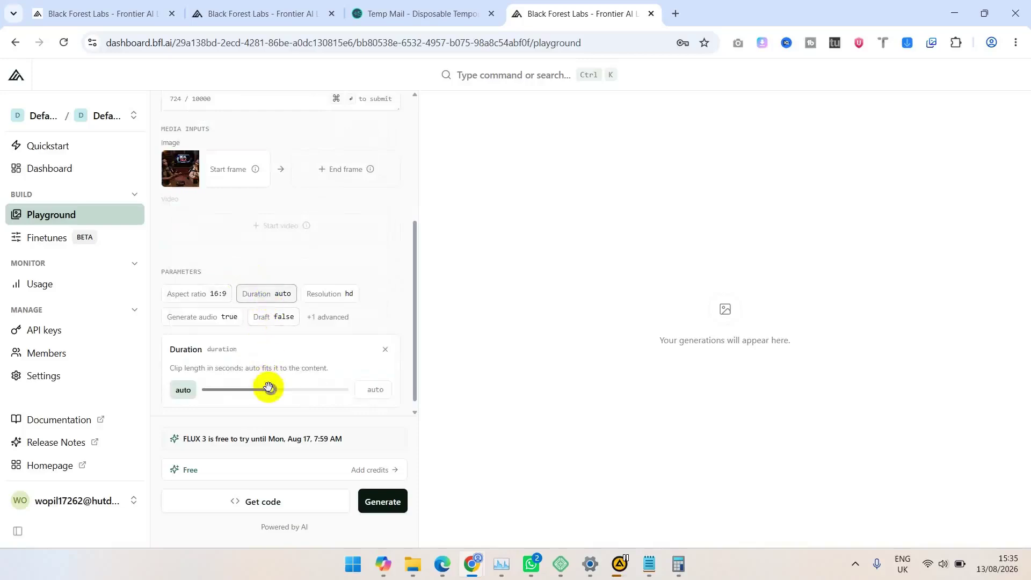
left_click_drag(269, 387, 349, 388)
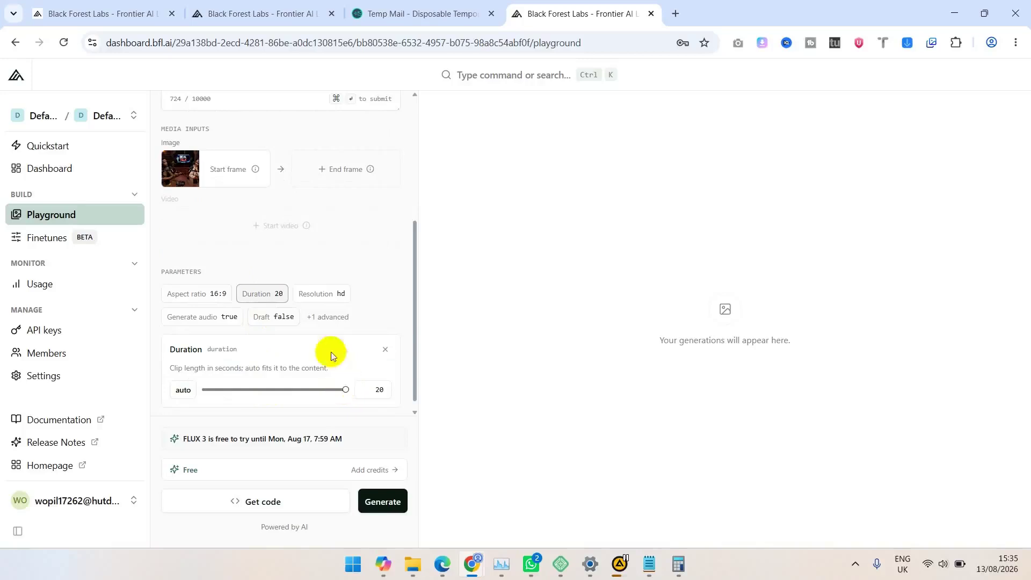
Show the output resolution options, keeping hd, then generate the podcast video and retry the request
left_click(316, 296)
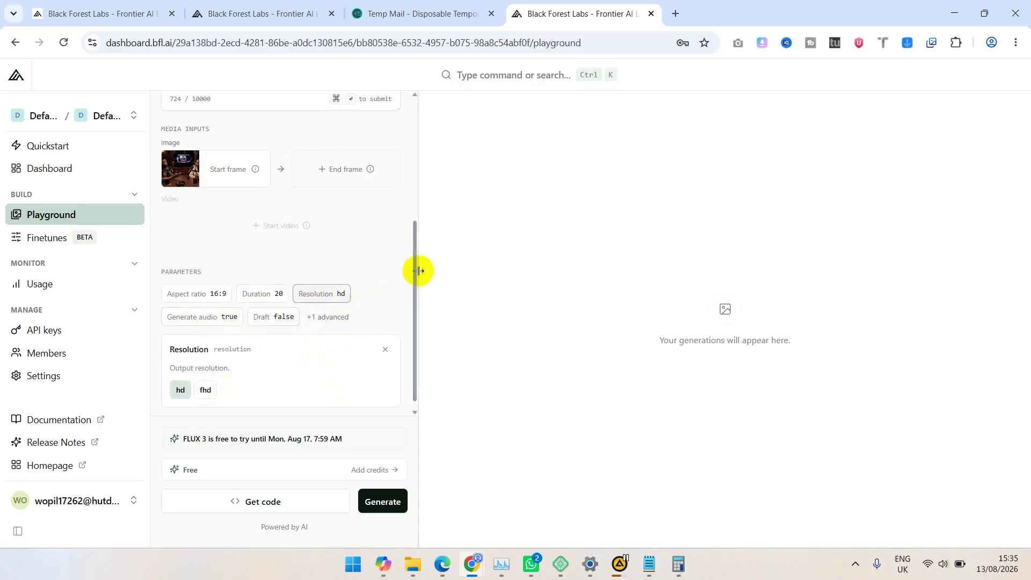
scroll(415, 282, "down", 1)
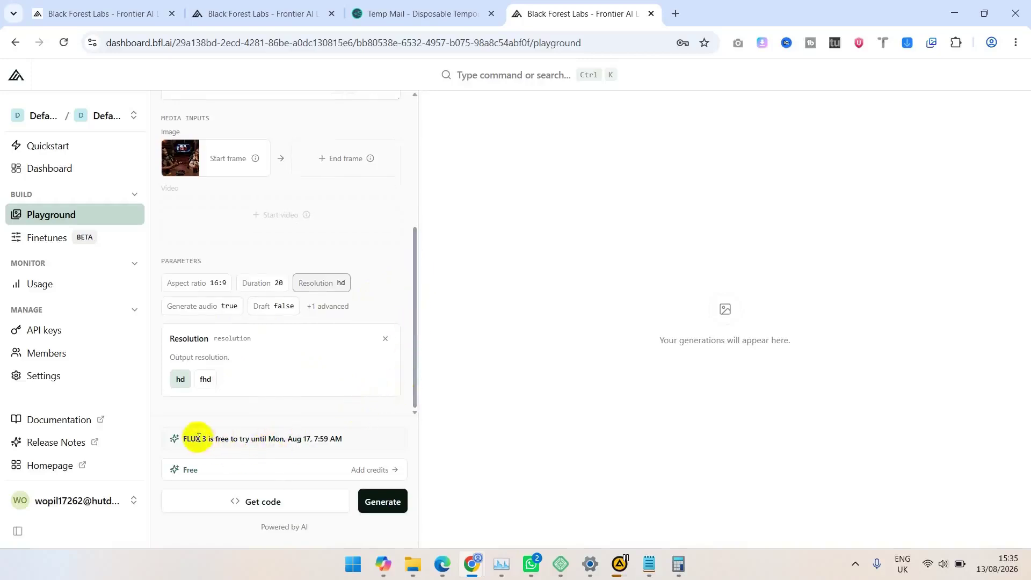
left_click(327, 439)
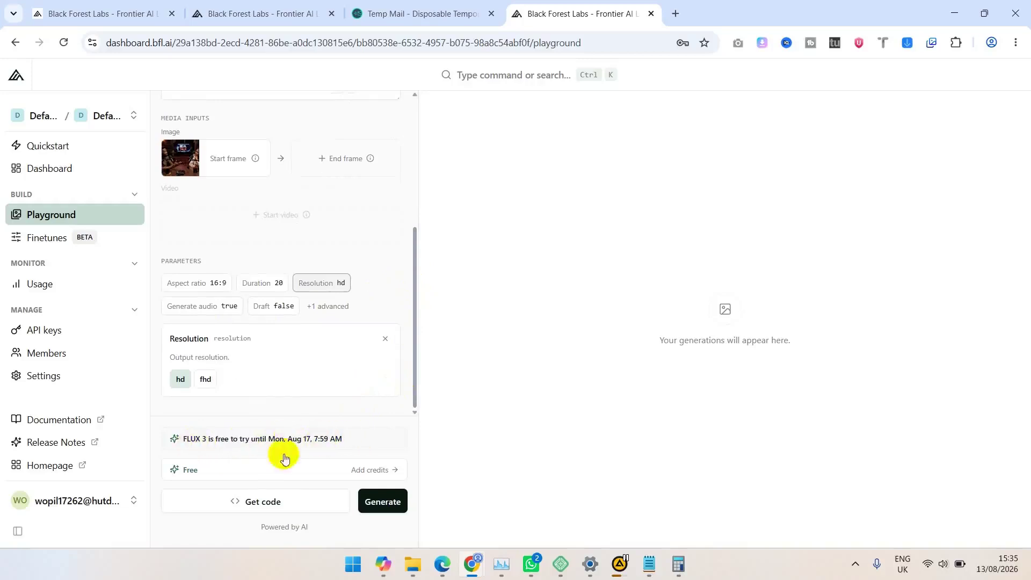
left_click(400, 504)
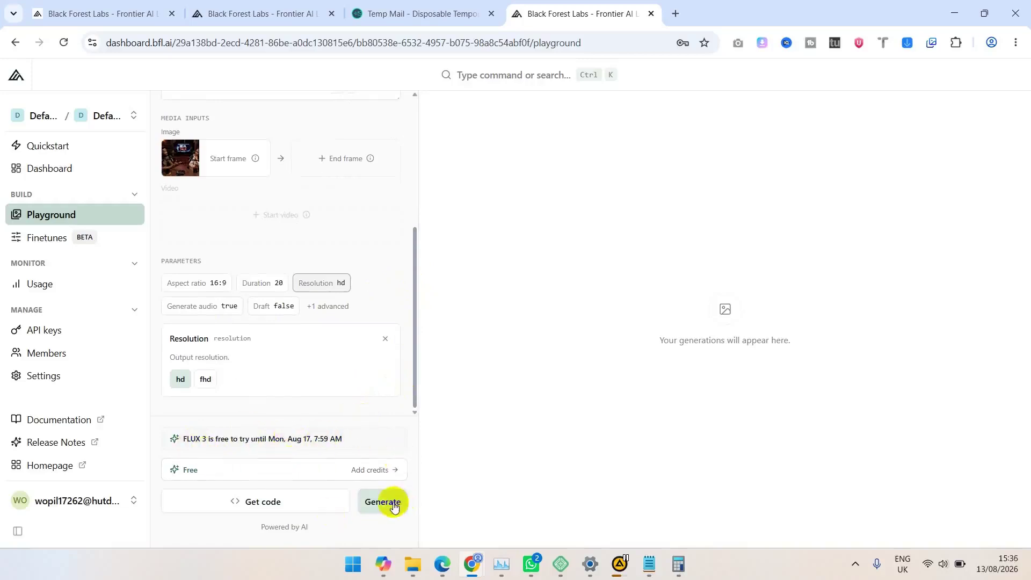
left_click(394, 506)
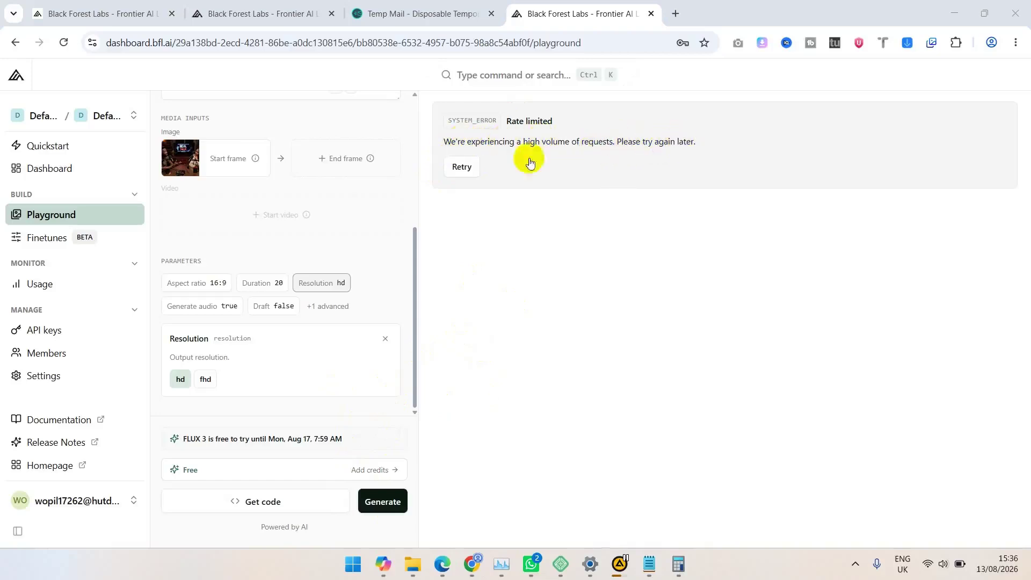
left_click(461, 166)
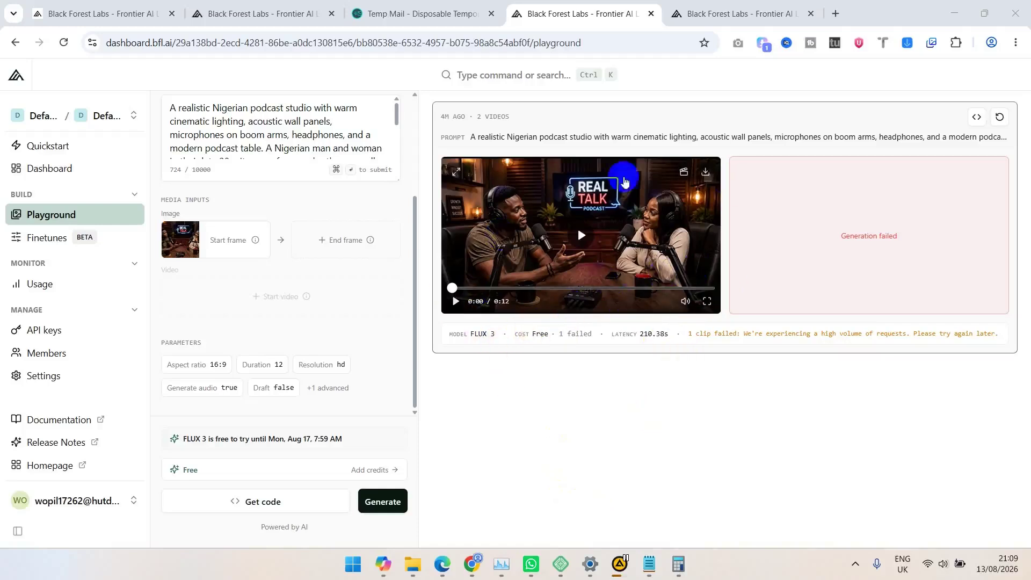
Download the generated Real Talk podcast video
left_click(705, 172)
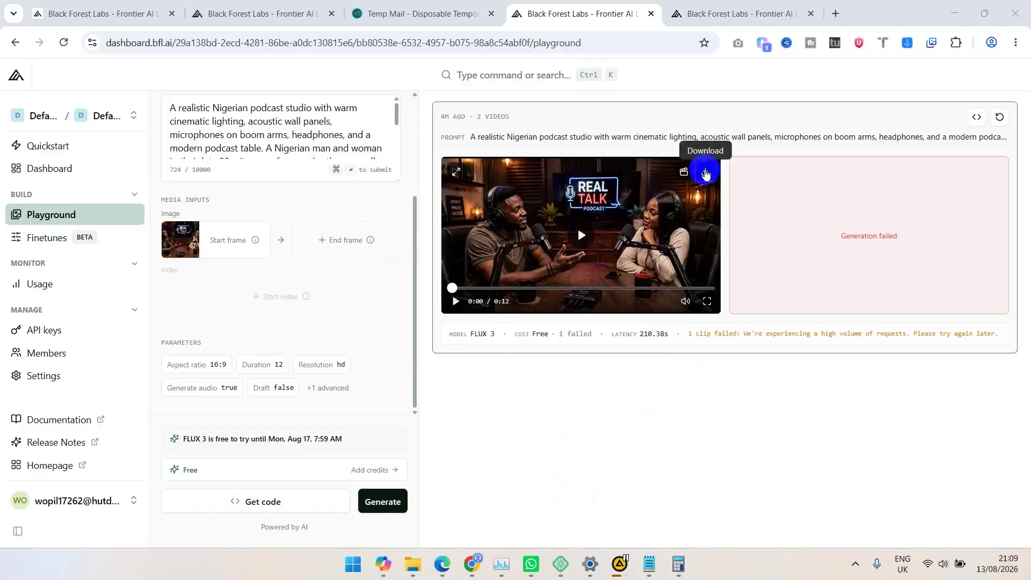
left_click_drag(705, 173, 705, 170)
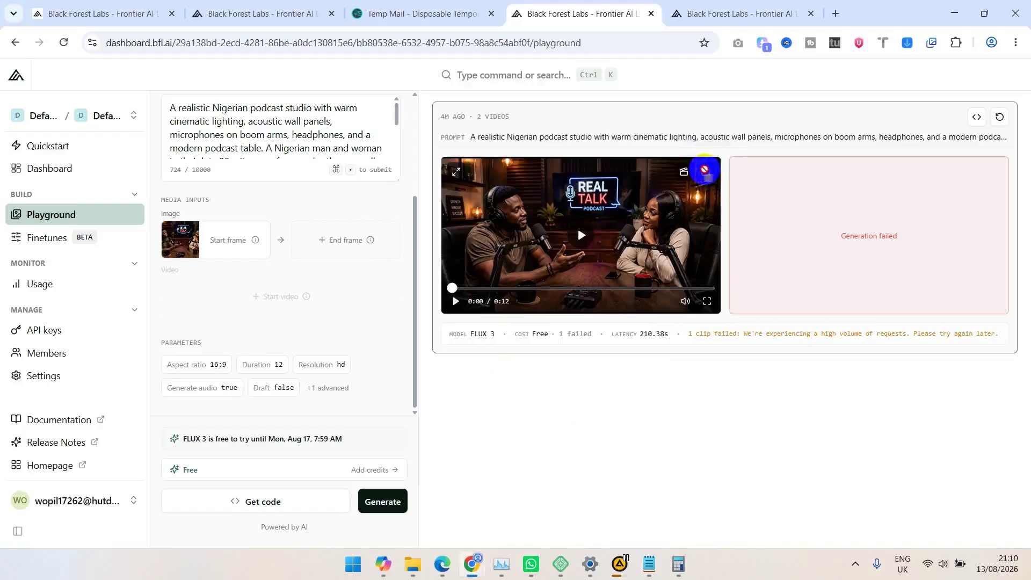
left_click_drag(704, 171, 597, 344)
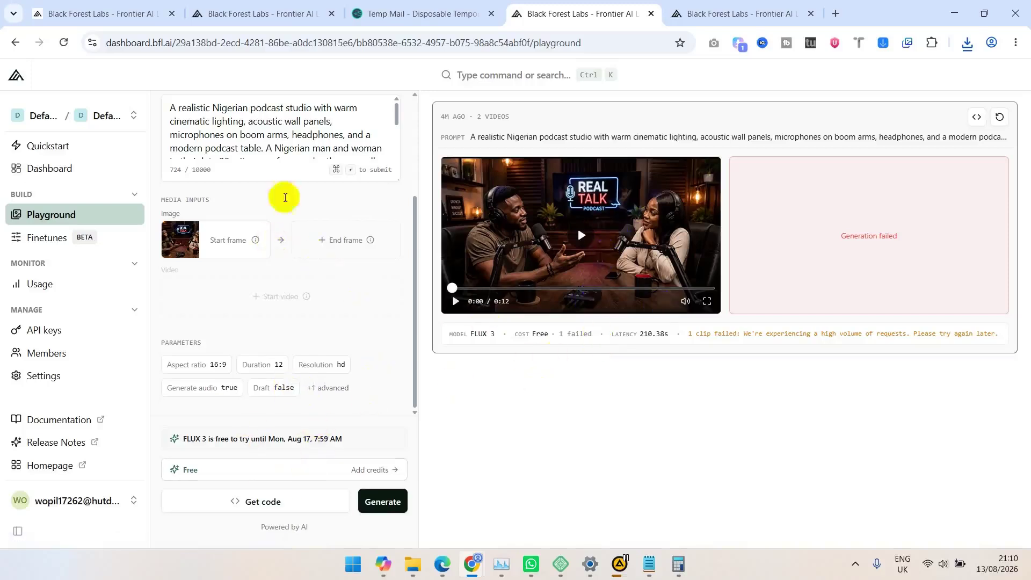
left_click(396, 111)
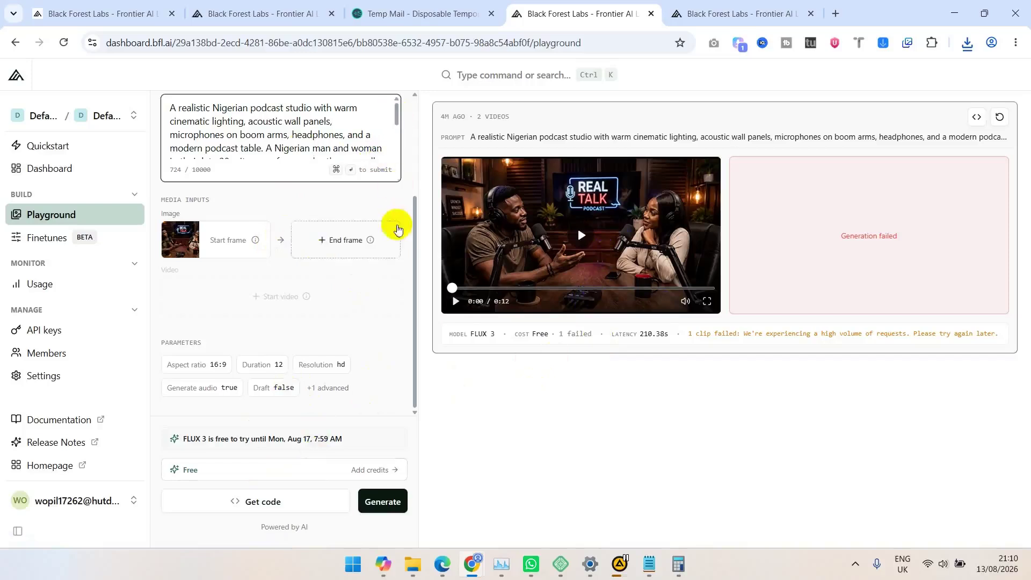
left_click_drag(414, 211, 416, 98)
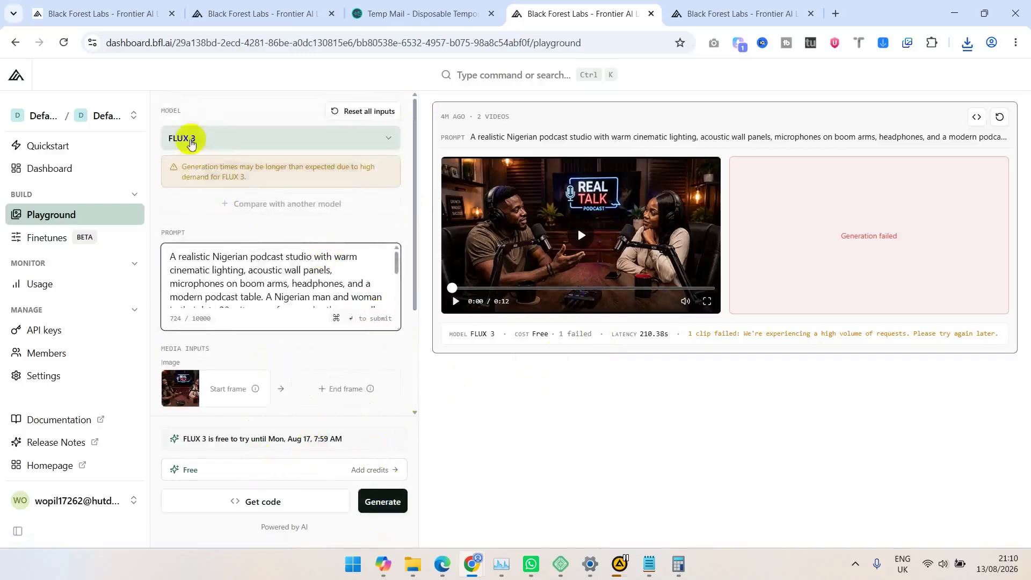
left_click(653, 225)
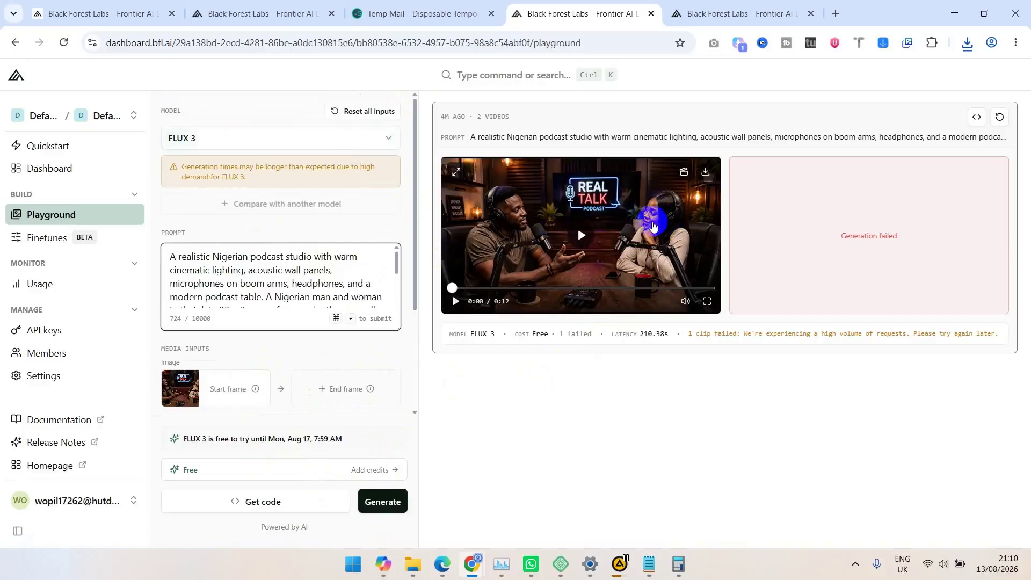